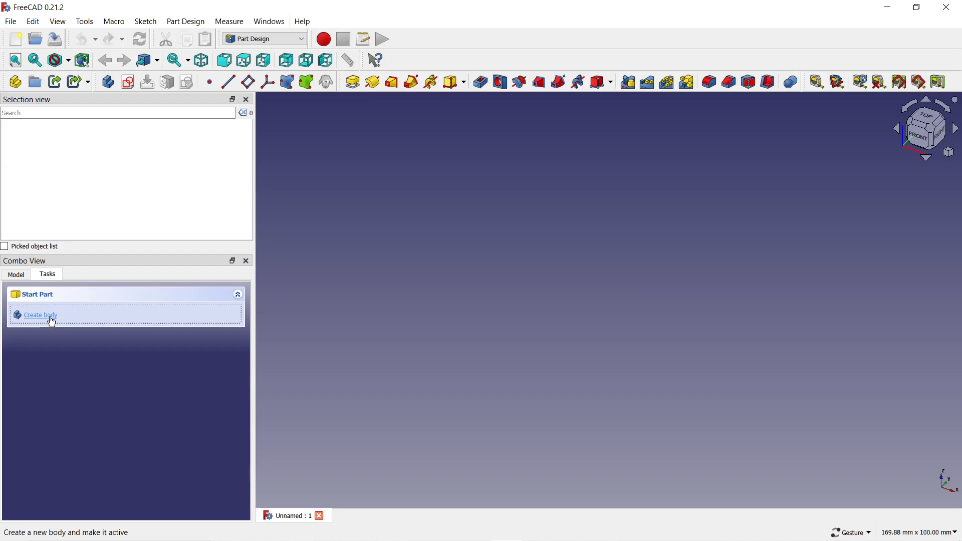
Create a body and start a new sketch on its XY plane
click(46, 359)
click(49, 350)
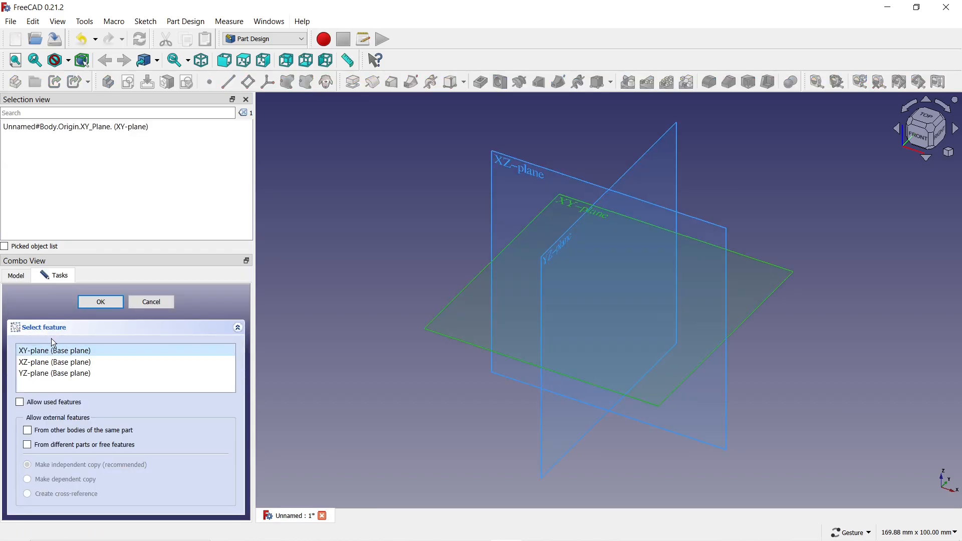
click(103, 300)
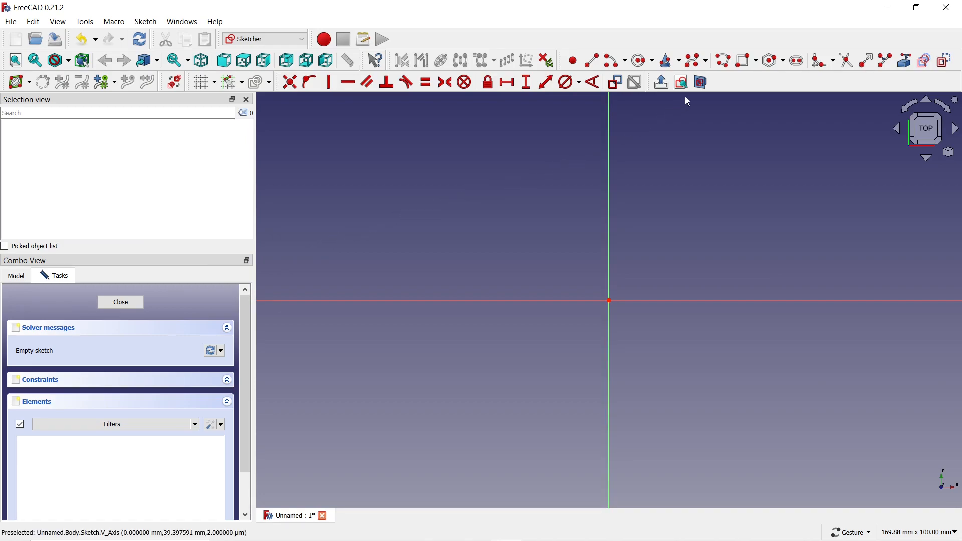
Start a polyline just below and beside the origin and draw the profile's horizontal top edge towards negative X
click(729, 63)
click(587, 319)
scroll(588, 320, down, 6)
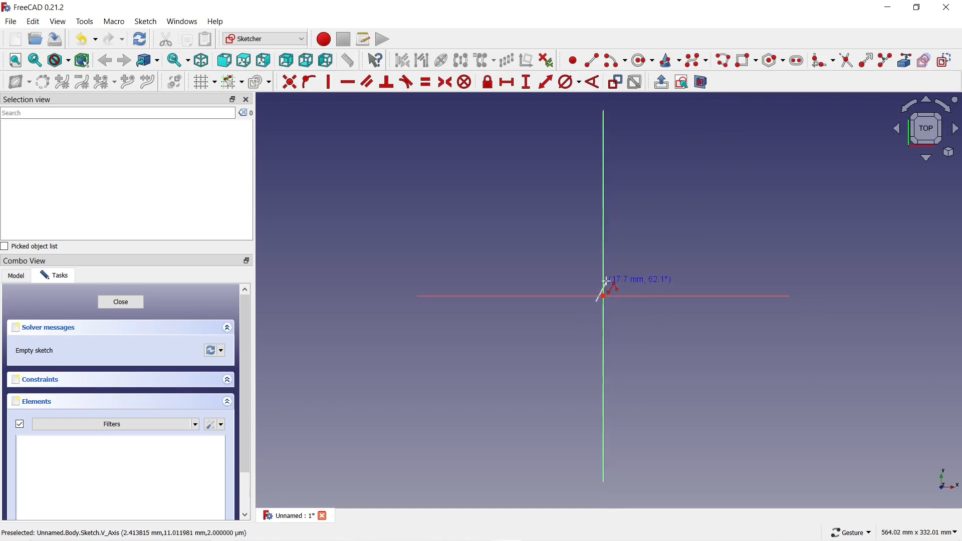
click(462, 302)
scroll(469, 300, down, 5)
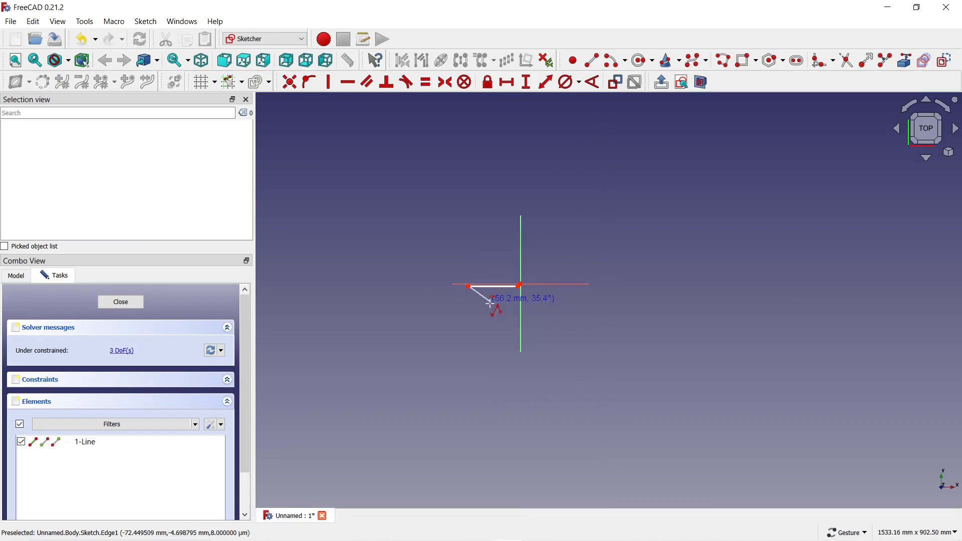
Continue the polyline with an inward-curving neck arc perpendicular to the top edge and a tangent bulging belly arc of about 199 mm radius
key(m)
key(m)
key(m)
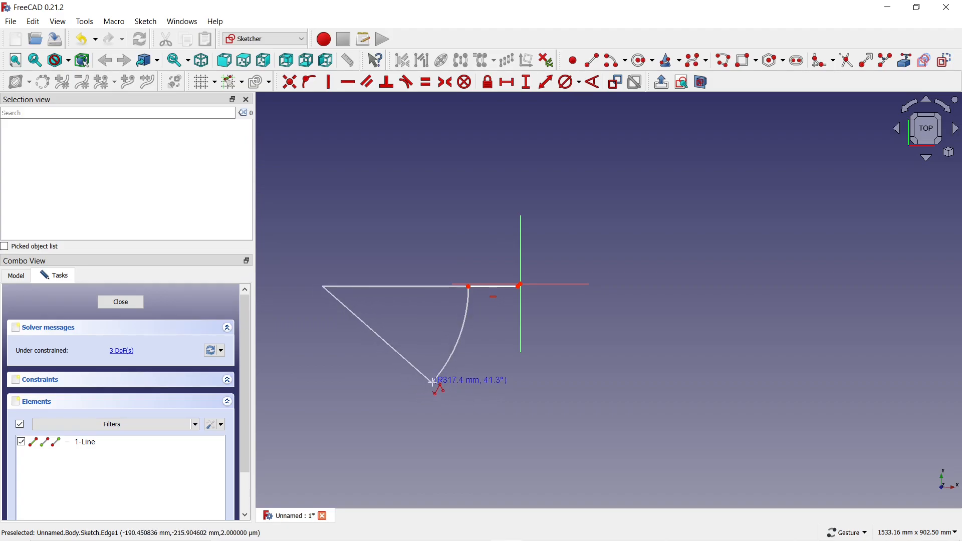
click(434, 374)
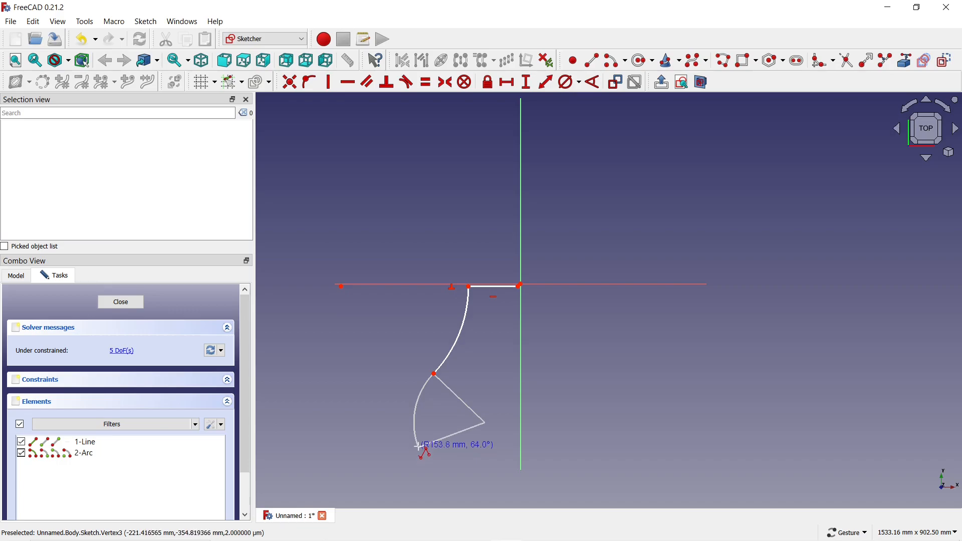
scroll(426, 451, up, 3)
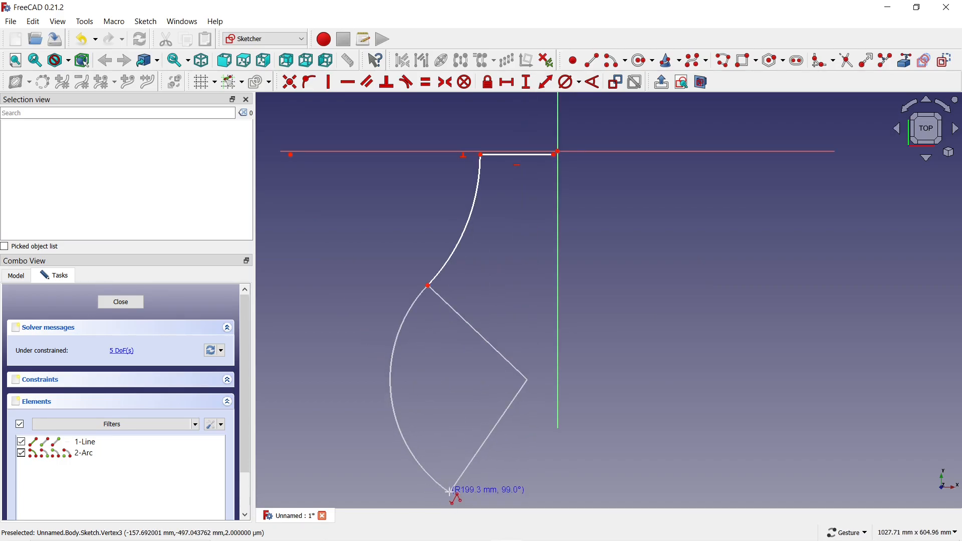
click(450, 492)
right_click(488, 357)
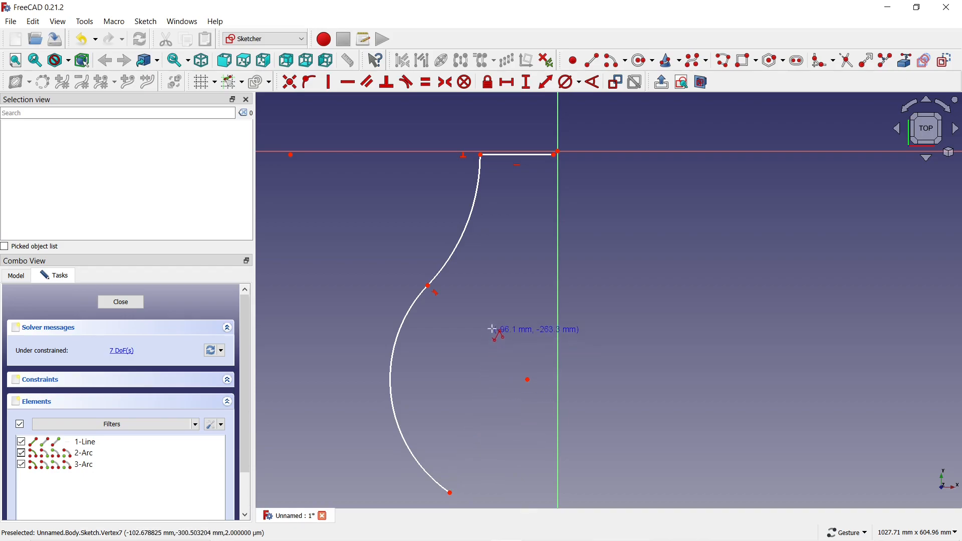
Close the profile with a vertical line down from the top edge's free end and a horizontal bottom line to the lower arc's end
click(556, 154)
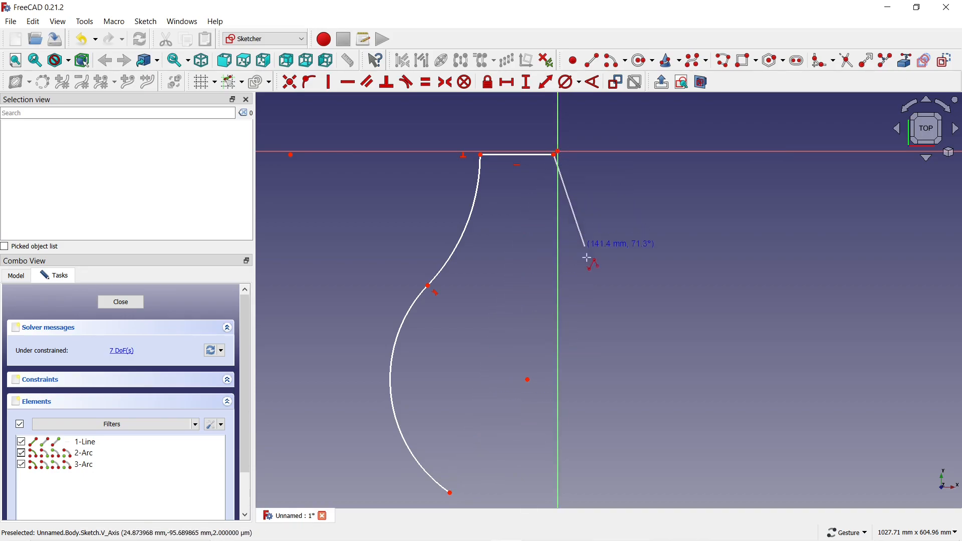
click(553, 490)
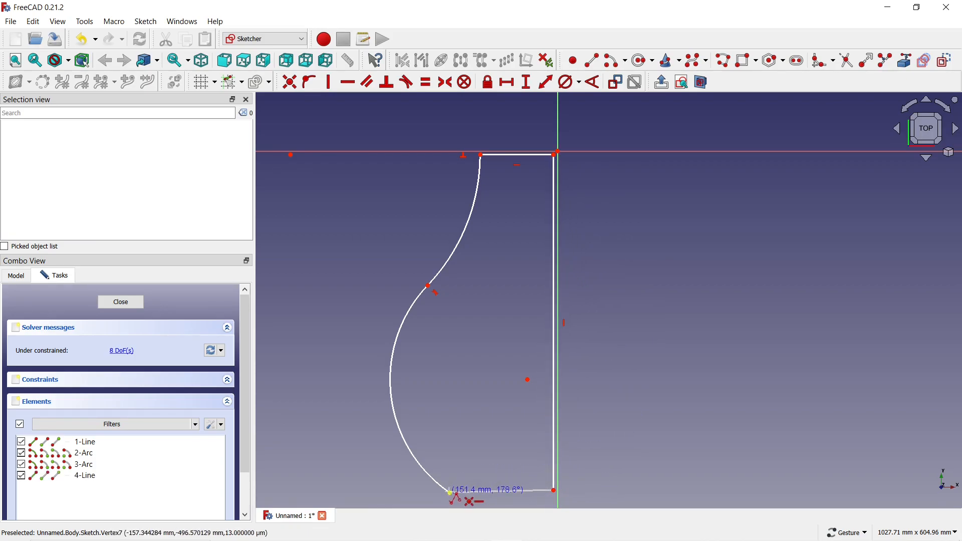
click(449, 492)
key(Escape)
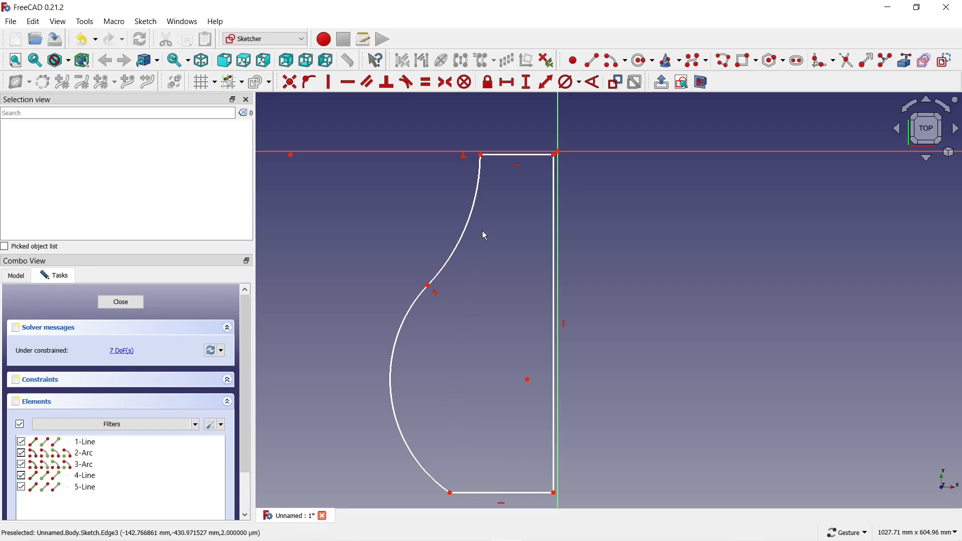
Constrain the top edge's horizontal length to 120 mm
click(503, 86)
click(508, 154)
text(120)
key(Return)
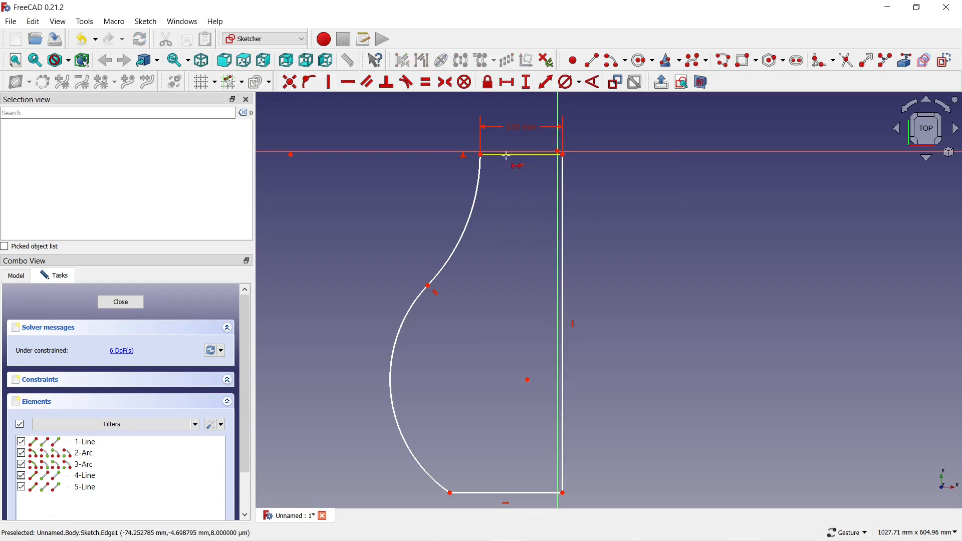
Align the upper arc's top end vertically with the lower arc's bottom end
click(481, 156)
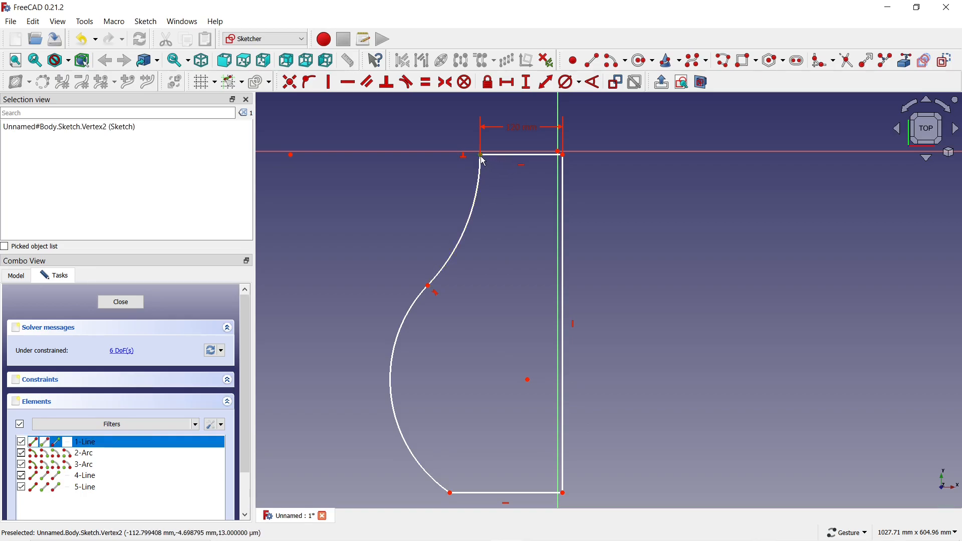
click(449, 491)
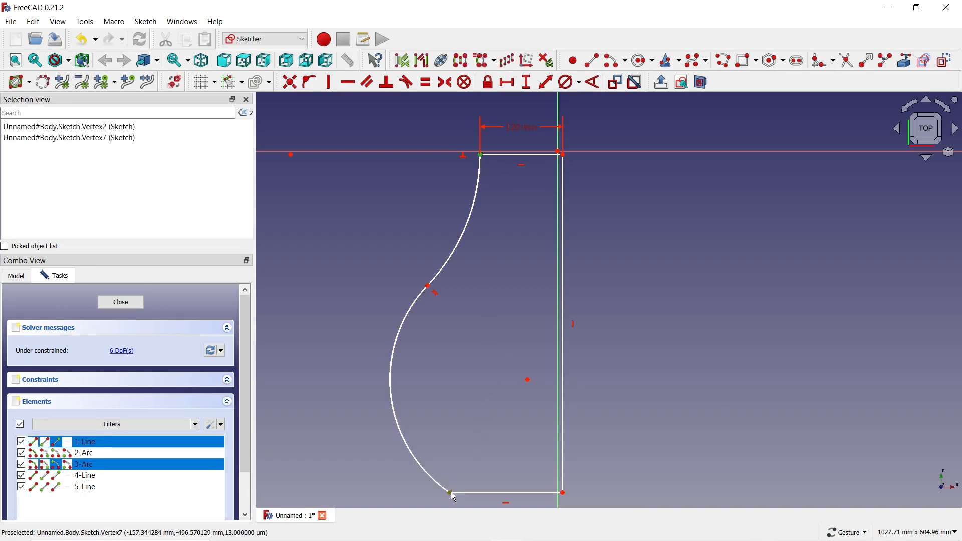
click(332, 82)
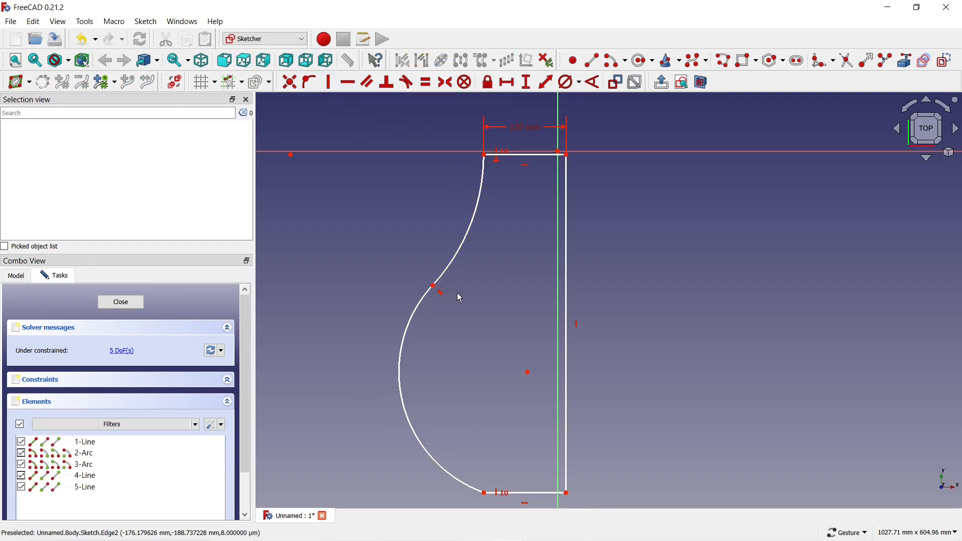
Constrain the straight vertical edge's length to 450 mm and place its dimension outside the profile
click(526, 83)
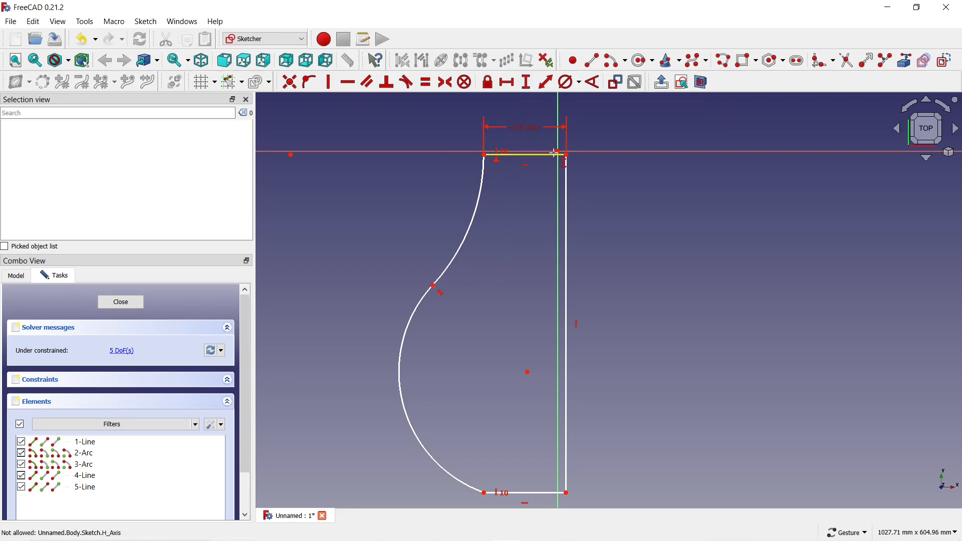
click(567, 192)
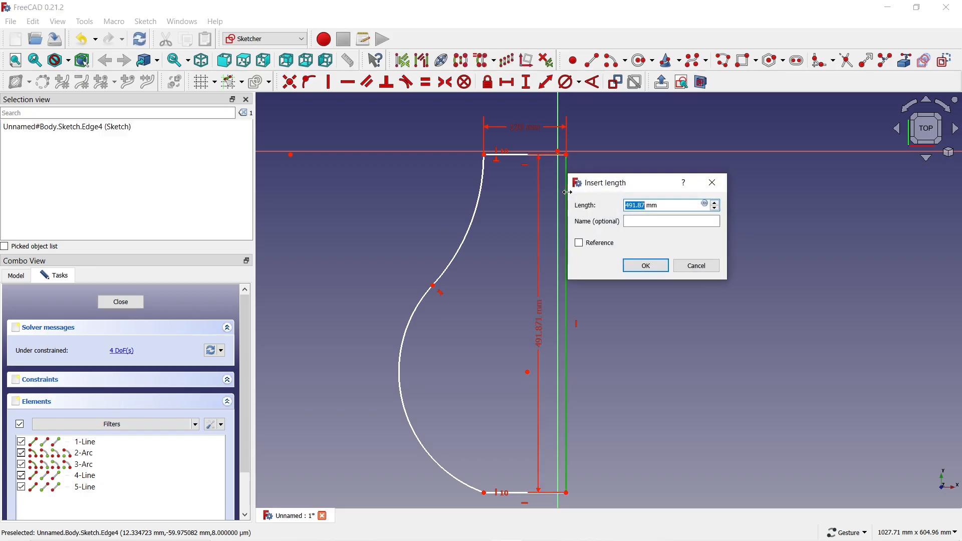
text(450)
key(Return)
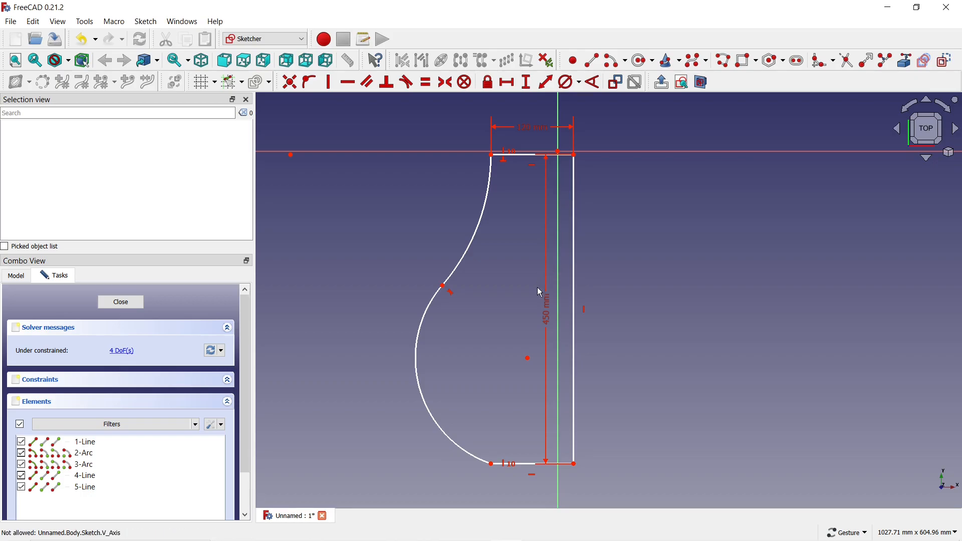
drag(549, 313, 642, 311)
Pull the junction of the two arcs inward and set the diameters to 650 mm for the upper arc and 450 mm for the lower
drag(444, 289, 495, 275)
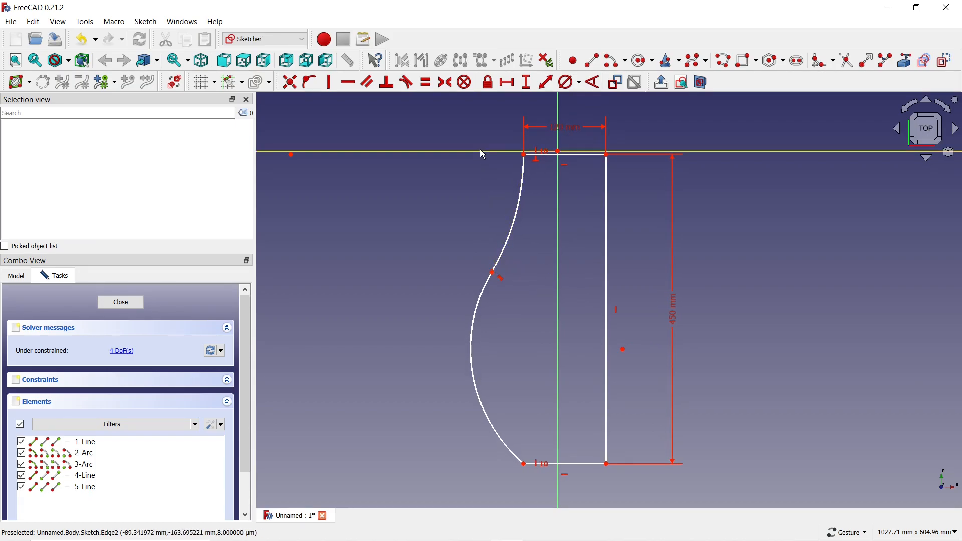
click(570, 83)
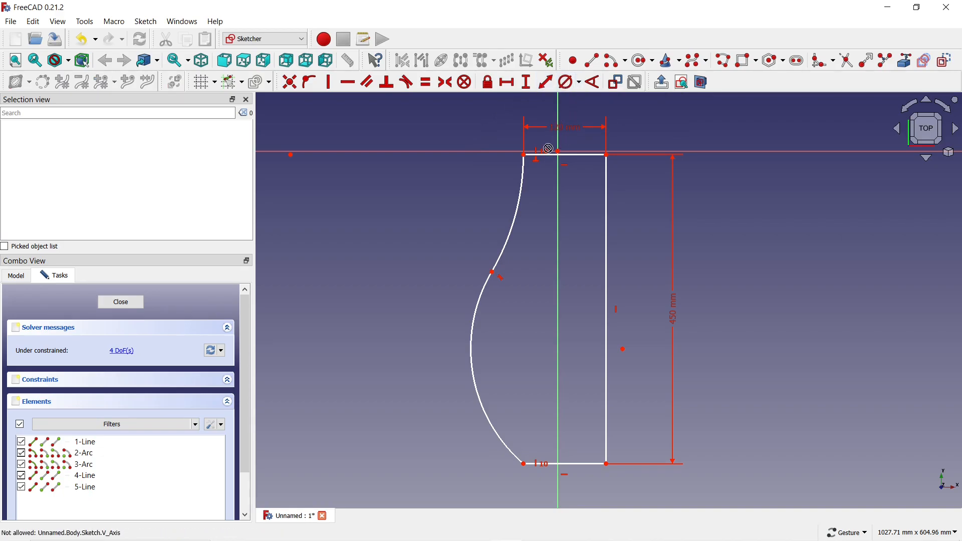
click(520, 199)
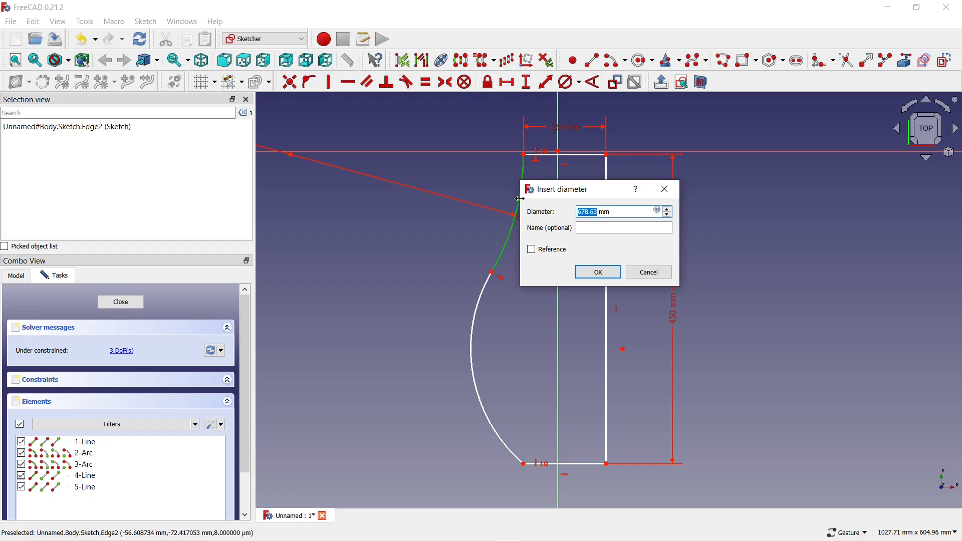
text(650)
key(Return)
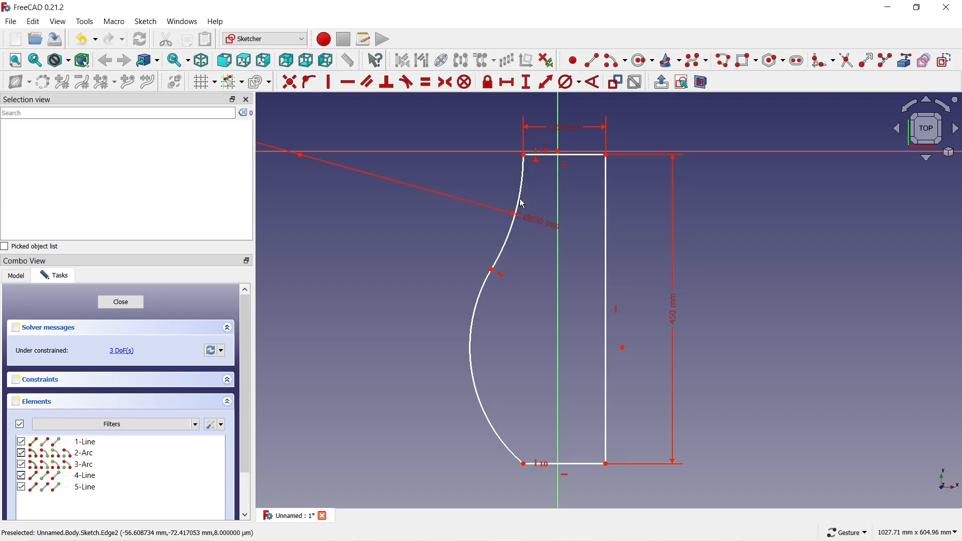
click(477, 303)
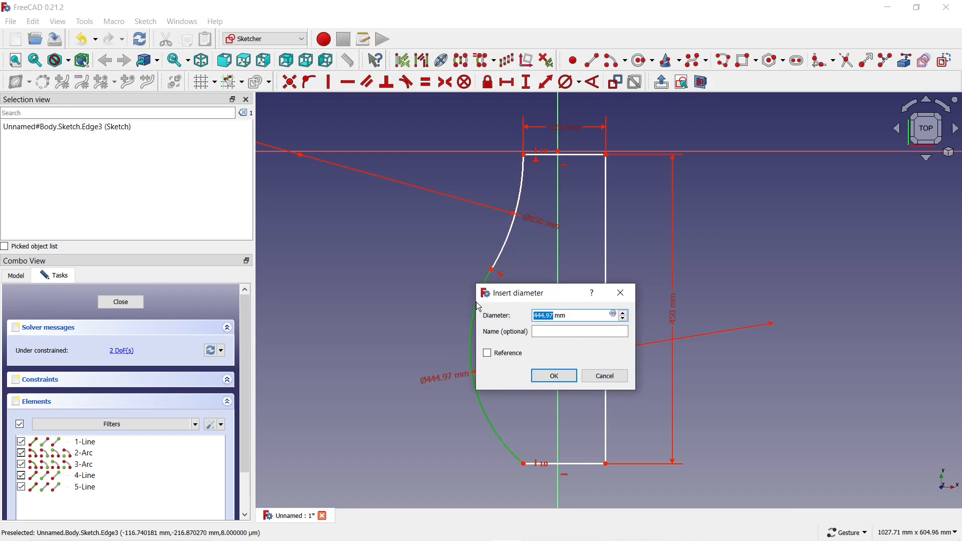
text(450)
key(Return)
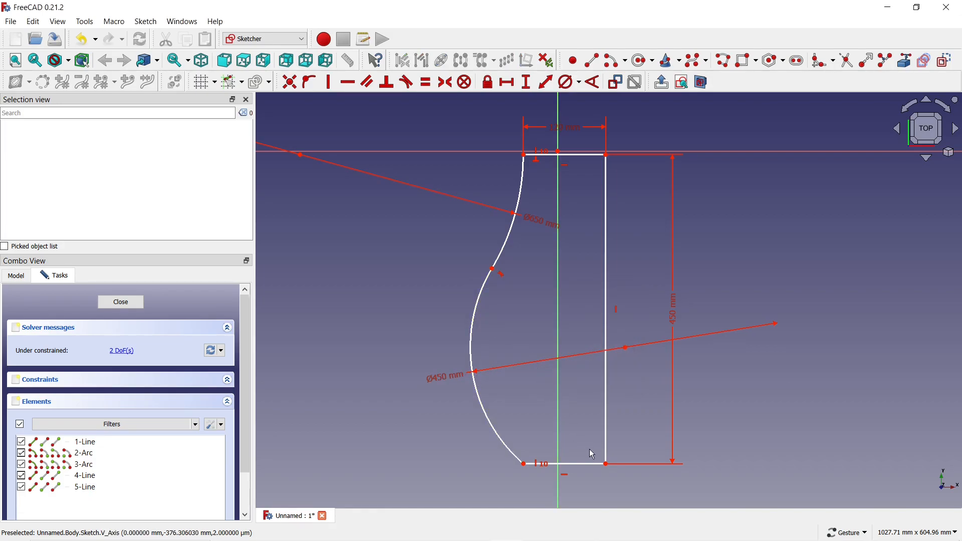
Make the lower end of the straight vertical edge coincident with the sketch origin
click(608, 465)
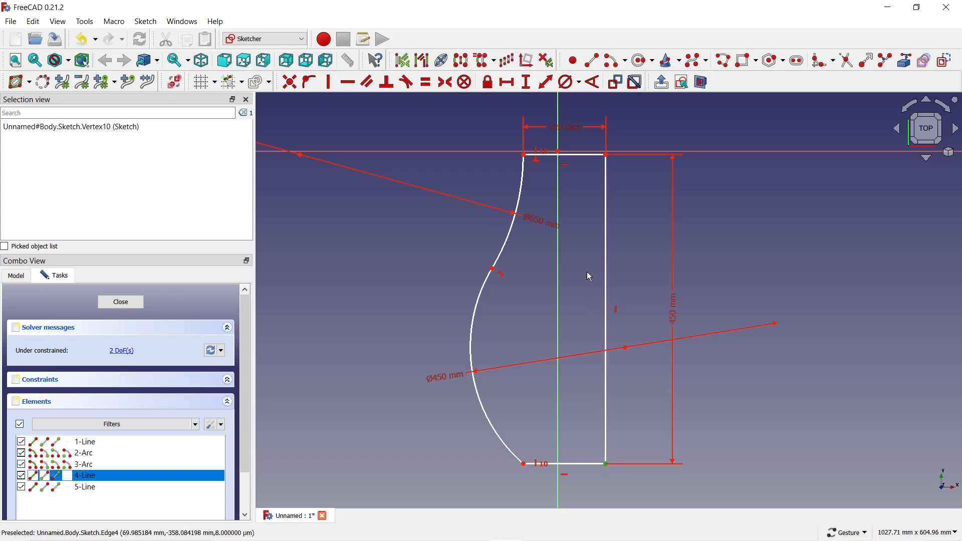
scroll(564, 150, up, 5)
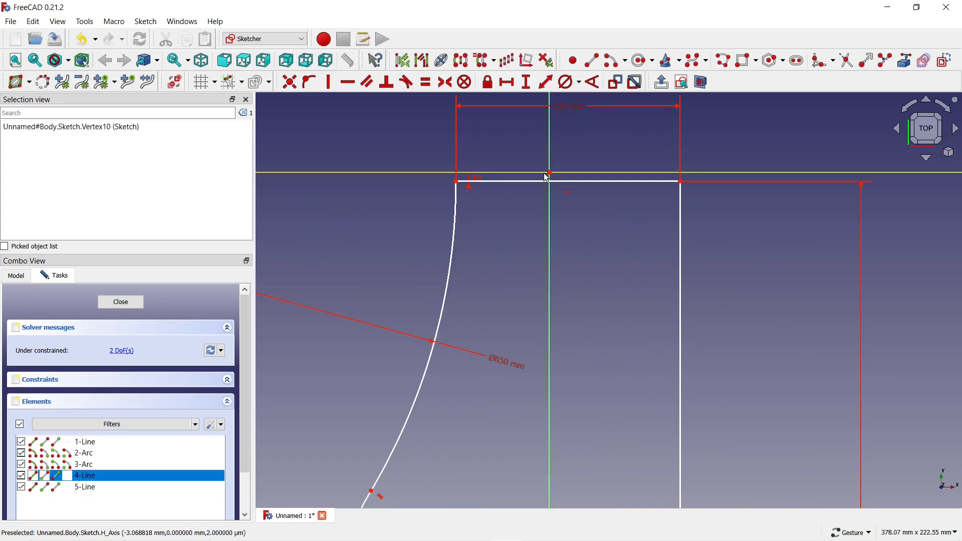
click(551, 174)
scroll(553, 147, down, 5)
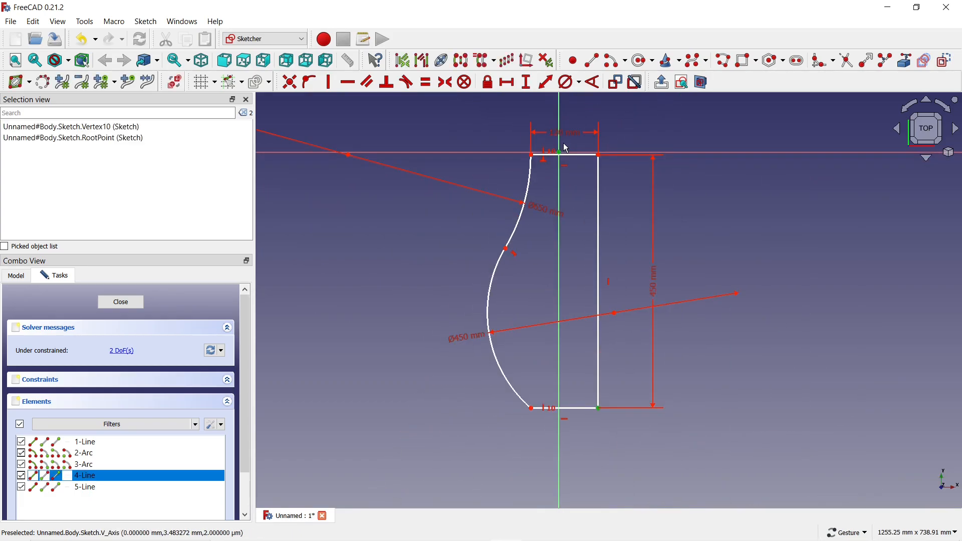
click(290, 82)
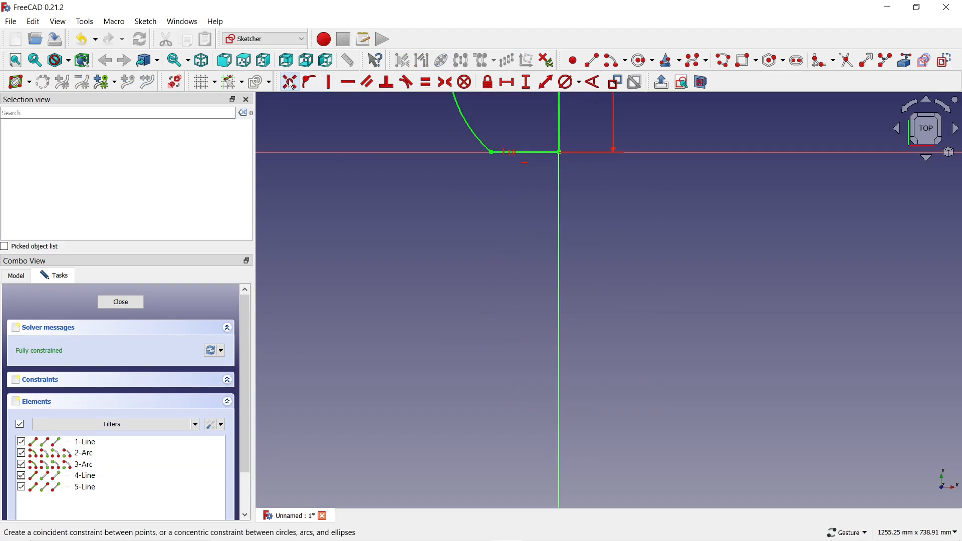
scroll(479, 322, down, 3)
scroll(479, 190, up, 3)
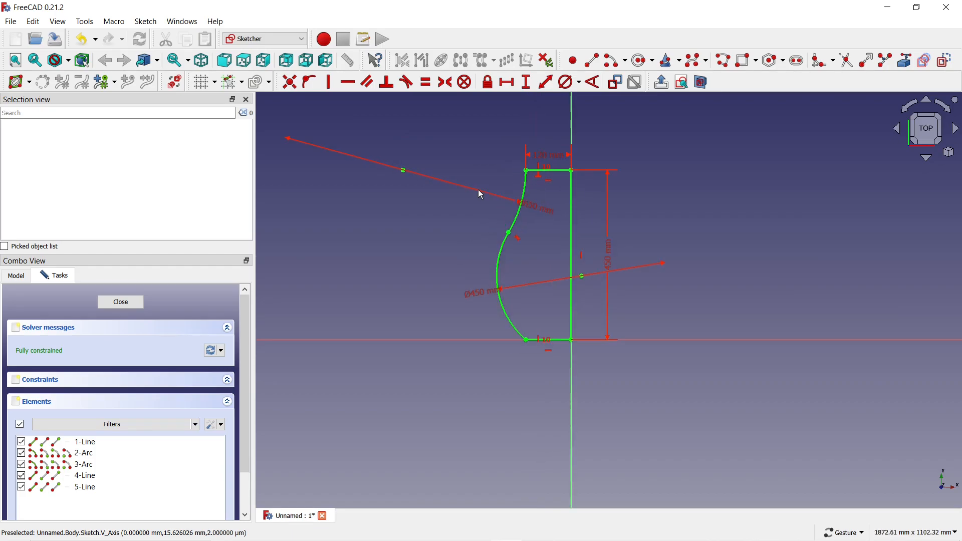
Finish the sketch and revolve the profile 360° around the vertical sketch axis
click(129, 303)
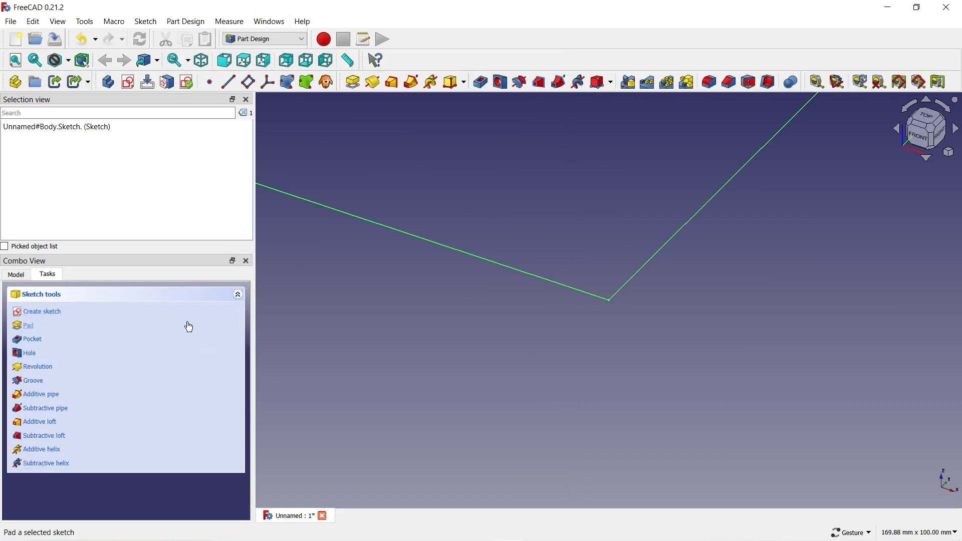
scroll(381, 339, down, 10)
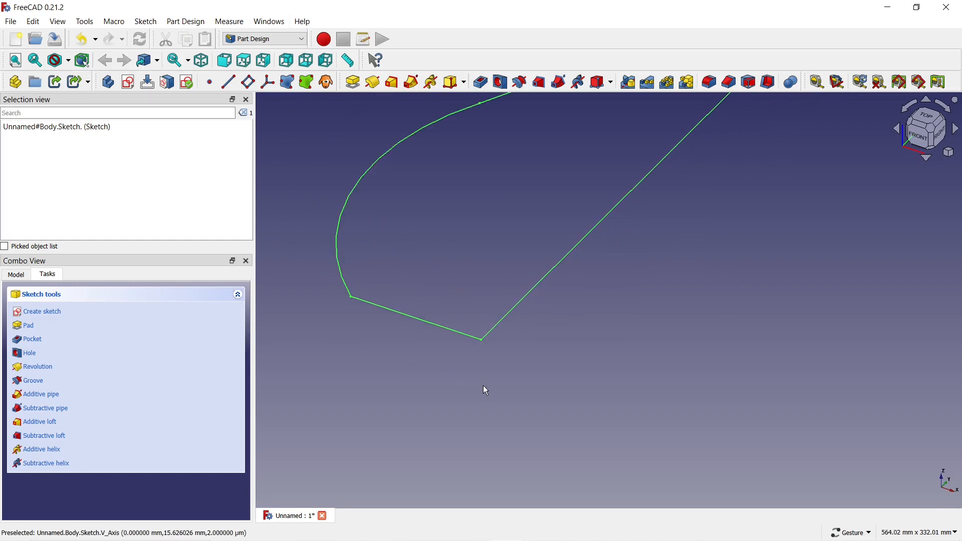
click(38, 369)
scroll(475, 290, down, 4)
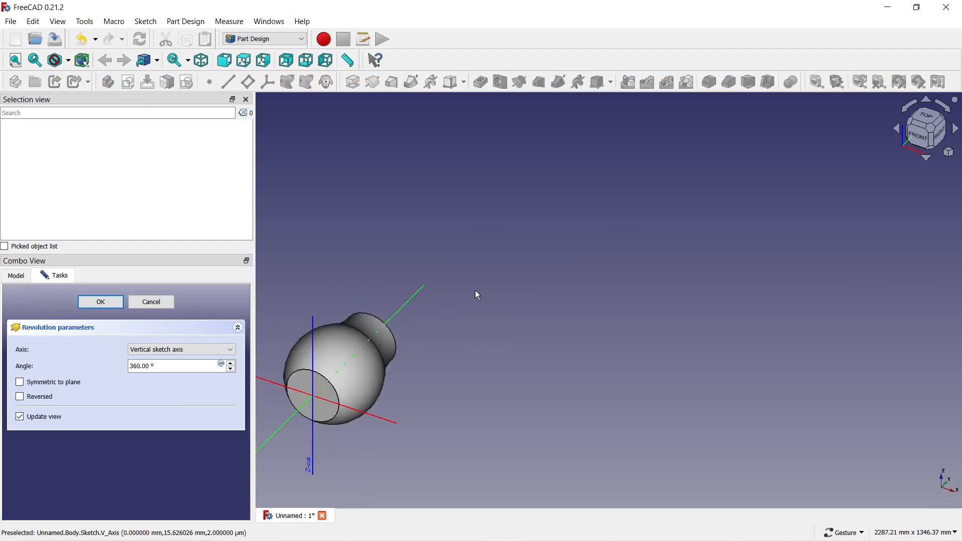
drag(471, 290, 371, 335)
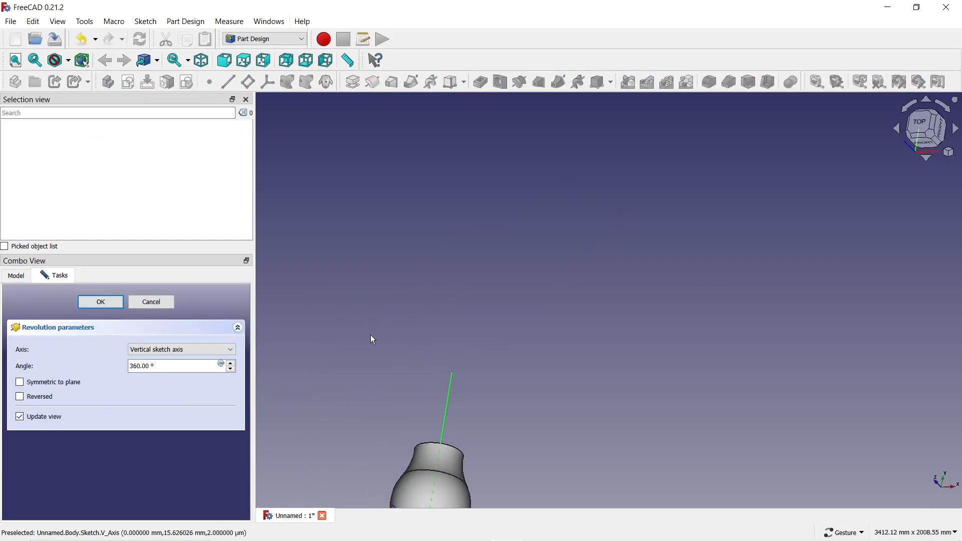
right_click(373, 340)
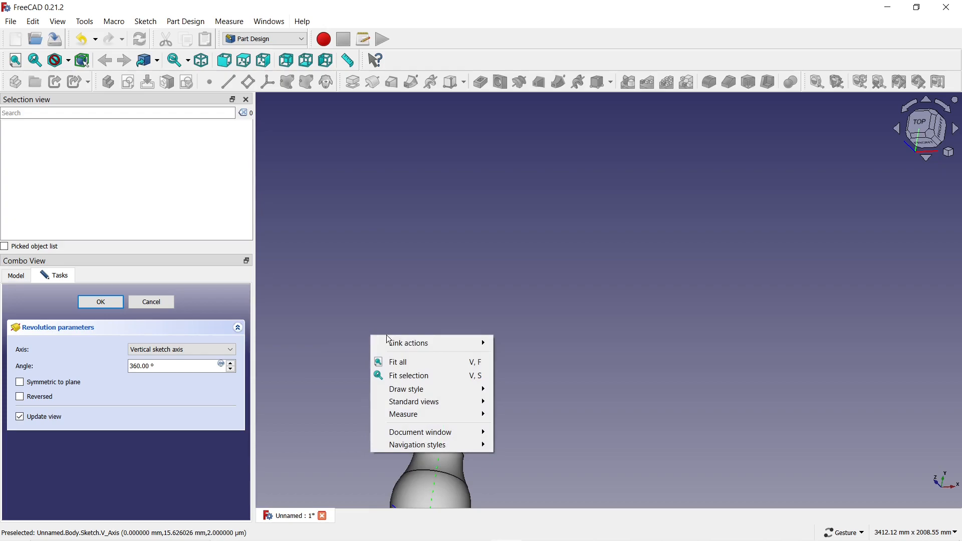
click(408, 365)
drag(687, 204, 639, 218)
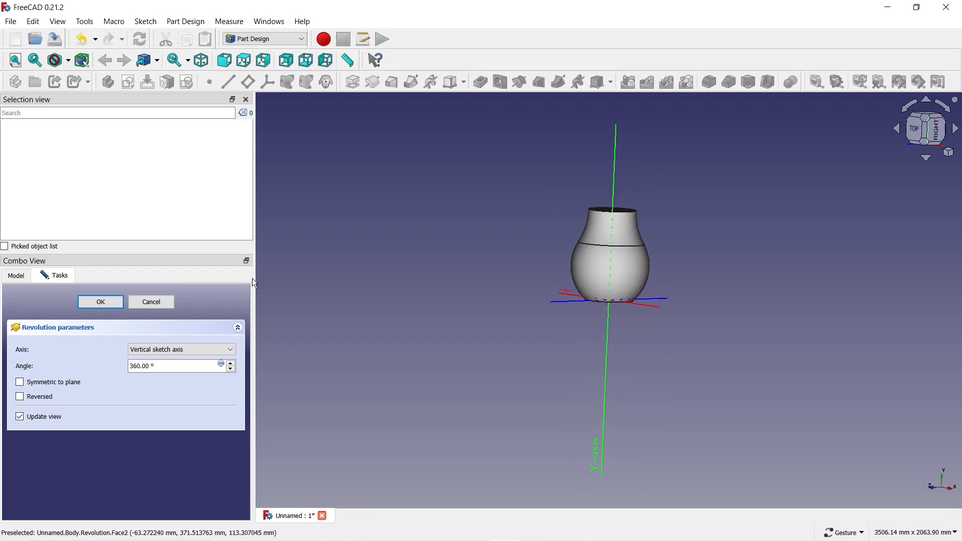
click(98, 303)
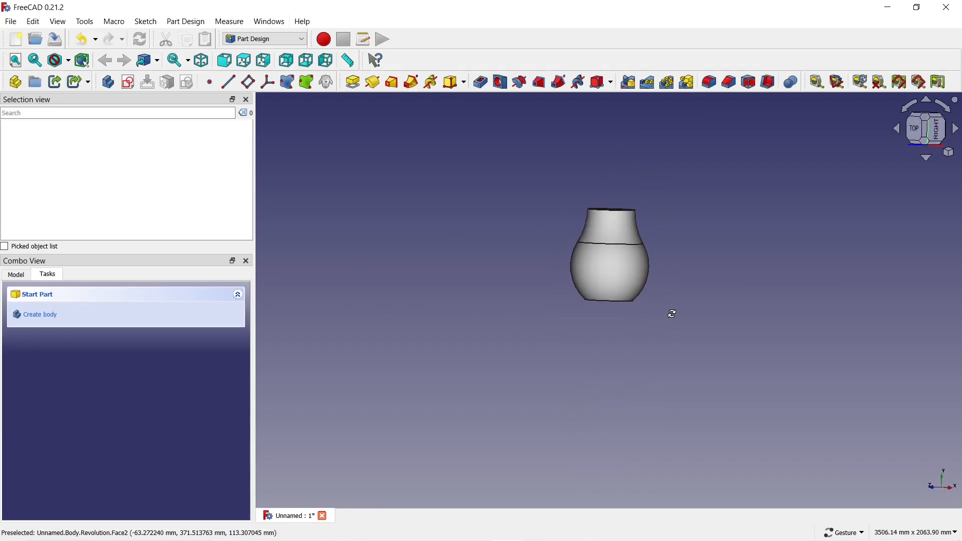
Fillet the circular edge of the vase's flat base with a 20 mm radius
drag(673, 319, 662, 258)
scroll(636, 276, up, 5)
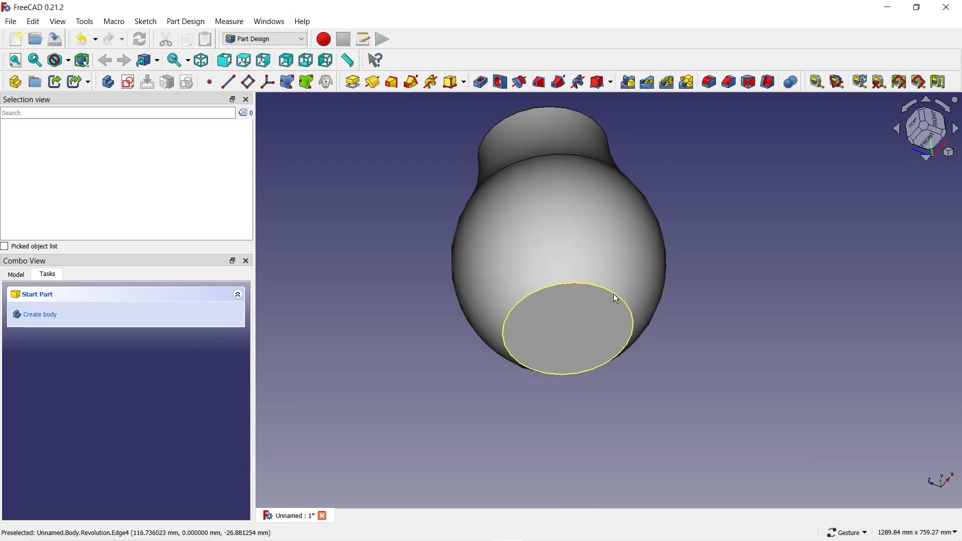
click(612, 291)
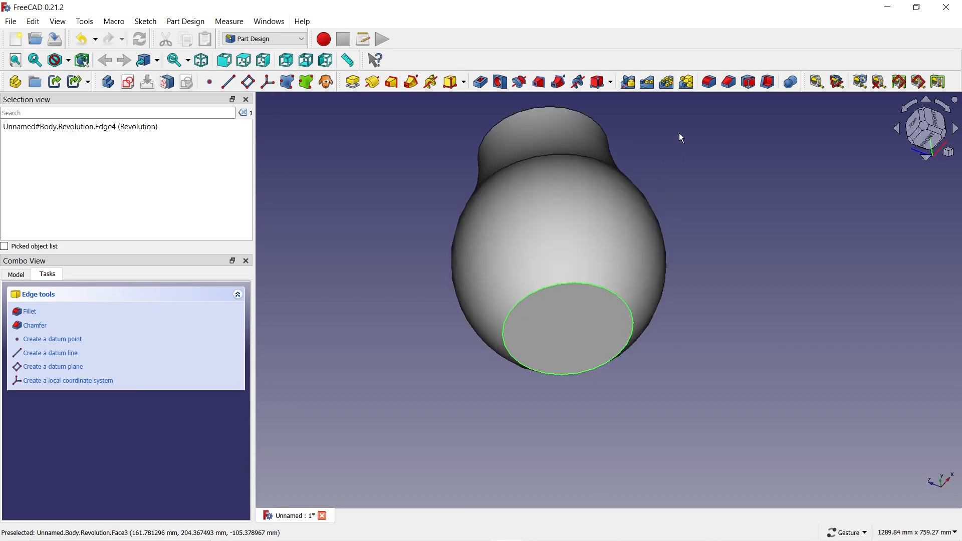
click(708, 84)
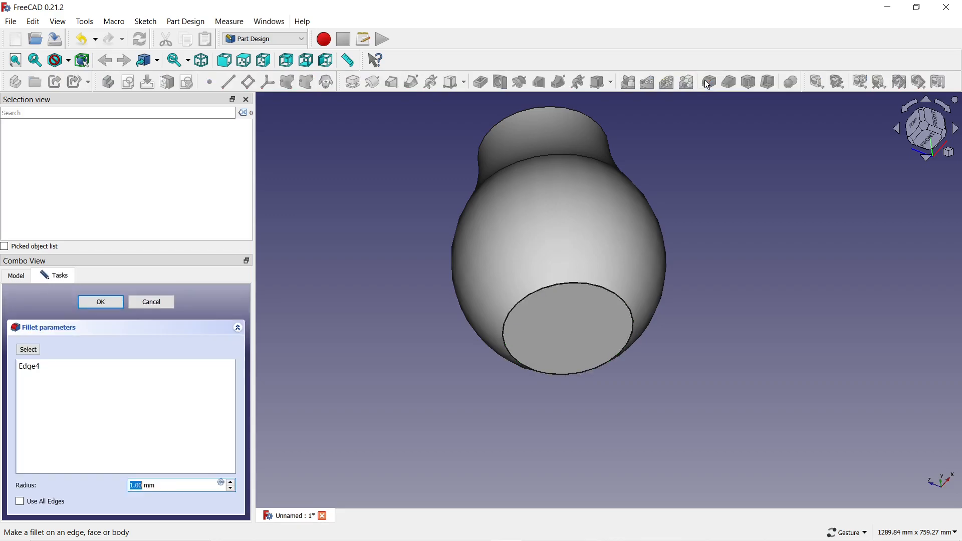
click(233, 482)
click(233, 482)
click(233, 482)
click(233, 482)
click(233, 482)
click(233, 482)
click(233, 482)
click(233, 482)
click(233, 482)
click(233, 482)
click(233, 482)
click(233, 482)
click(233, 482)
click(233, 482)
click(233, 482)
click(232, 483)
click(232, 483)
click(232, 482)
click(232, 483)
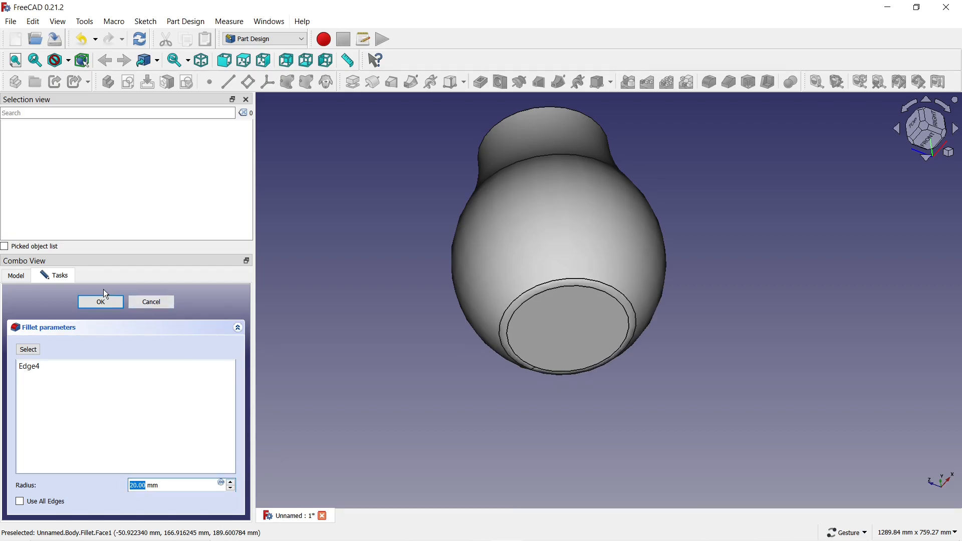
click(100, 305)
Hollow the vase from its flat top face with an 8 mm Thickness made inwards, using Skin mode and Arc joins
drag(687, 167, 640, 296)
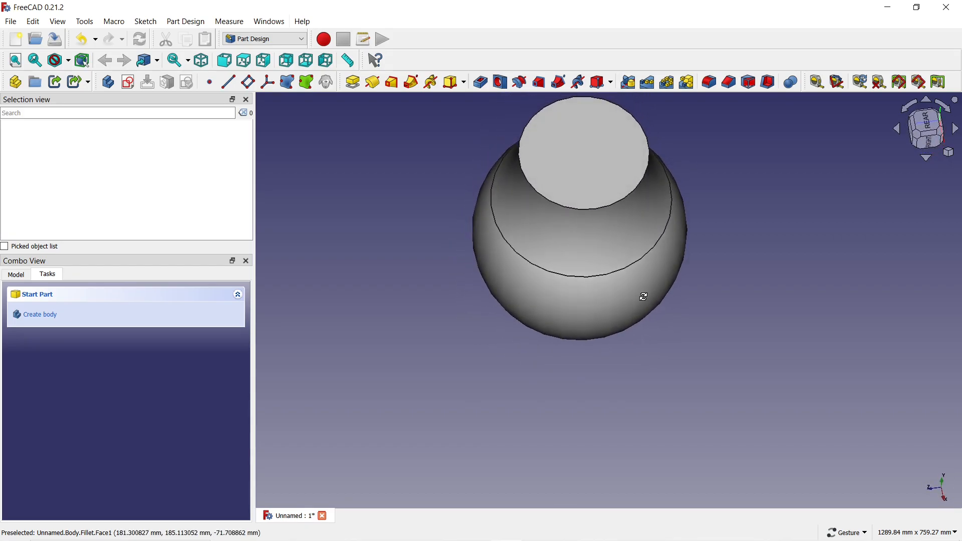
click(596, 160)
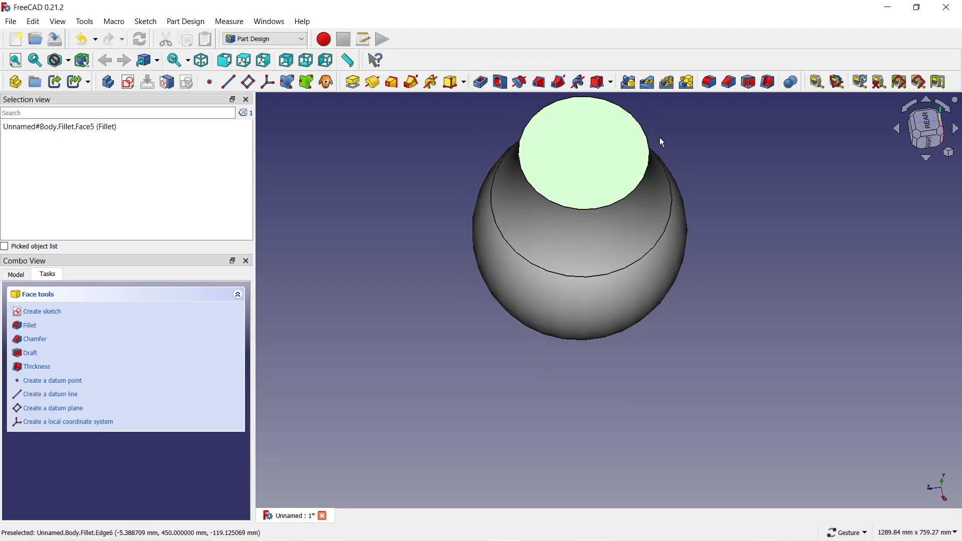
click(769, 84)
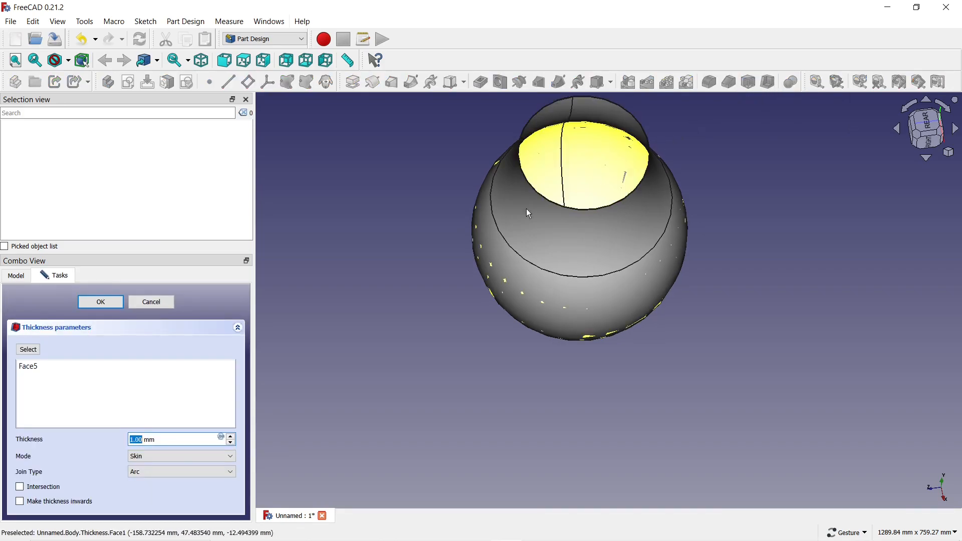
click(20, 504)
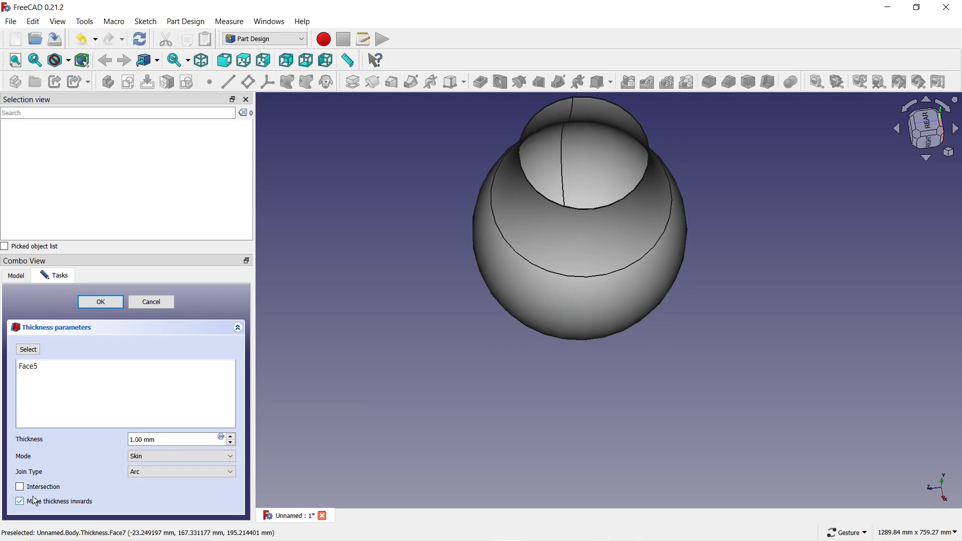
click(177, 441)
triple_click(177, 441)
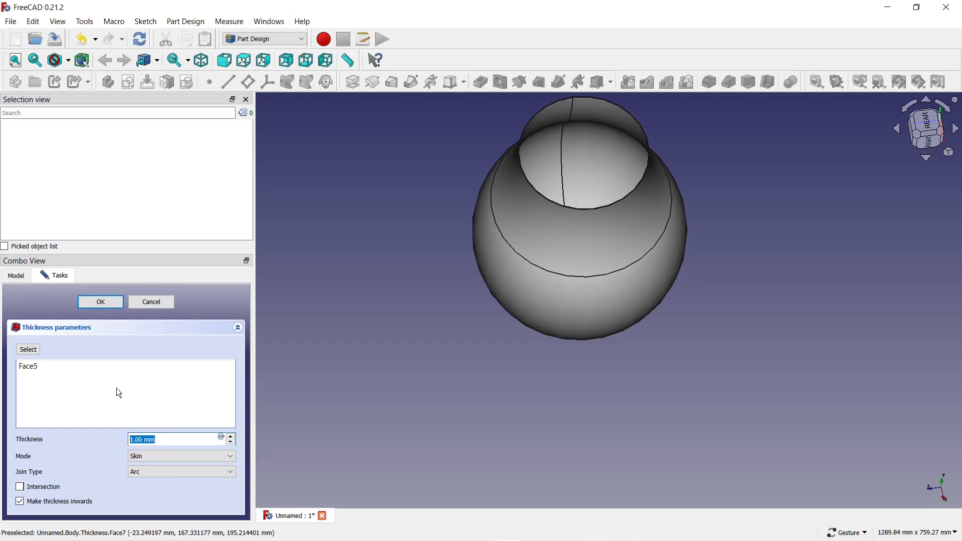
text(5)
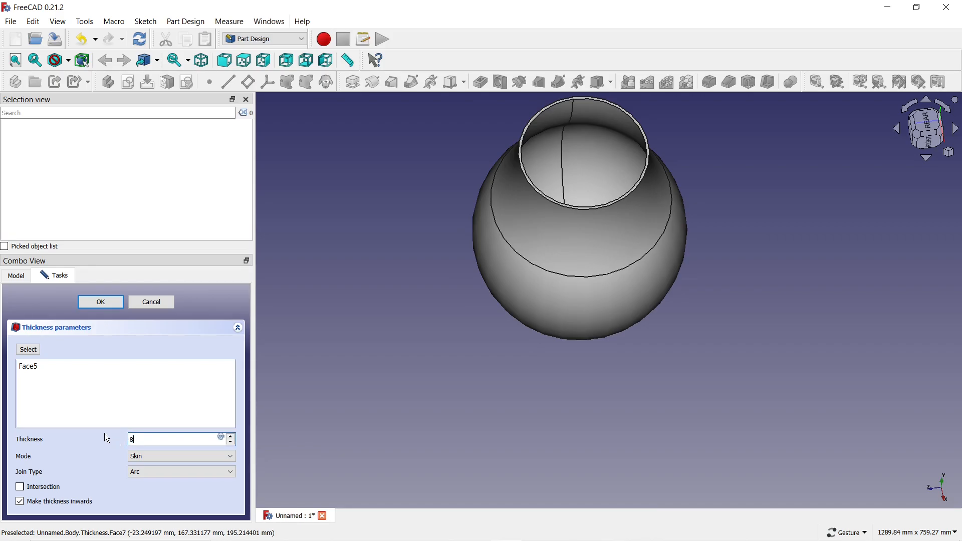
click(102, 301)
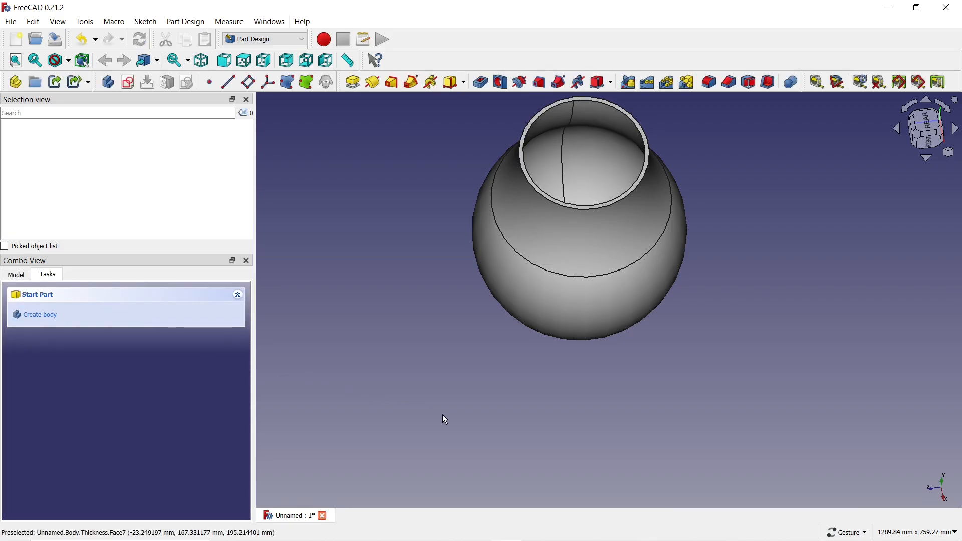
Fillet the ring-shaped rim face at the vase's opening with a 3 mm radius
drag(441, 415, 447, 383)
scroll(441, 370, down, 3)
scroll(513, 256, up, 6)
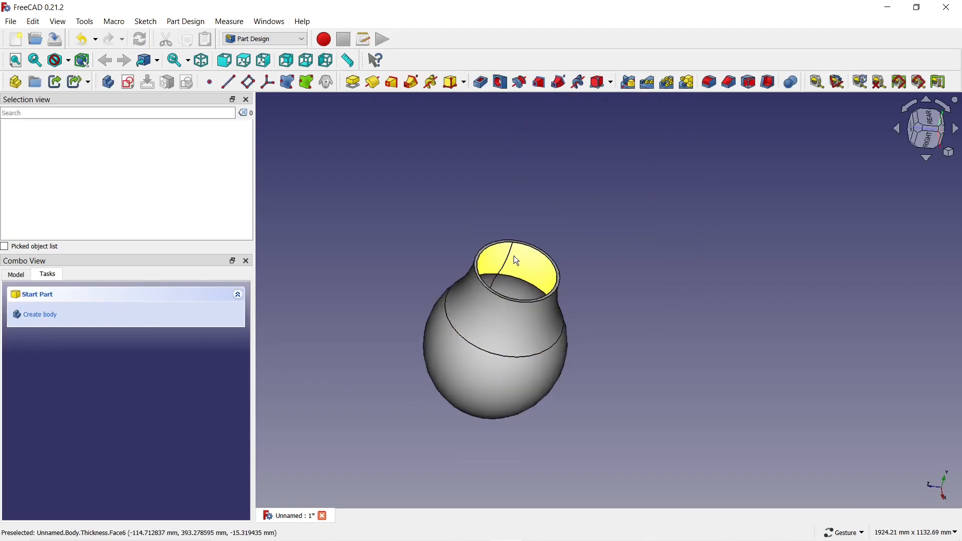
click(466, 231)
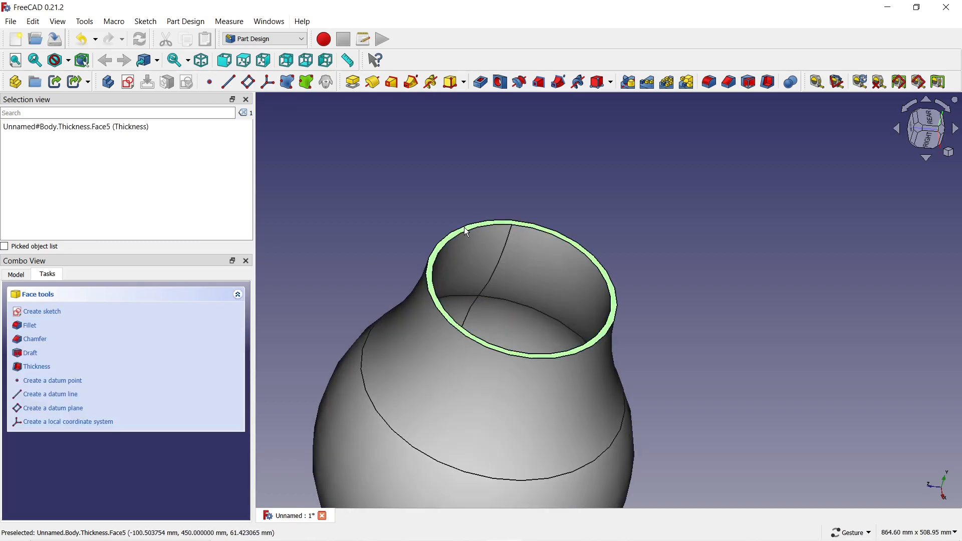
click(709, 85)
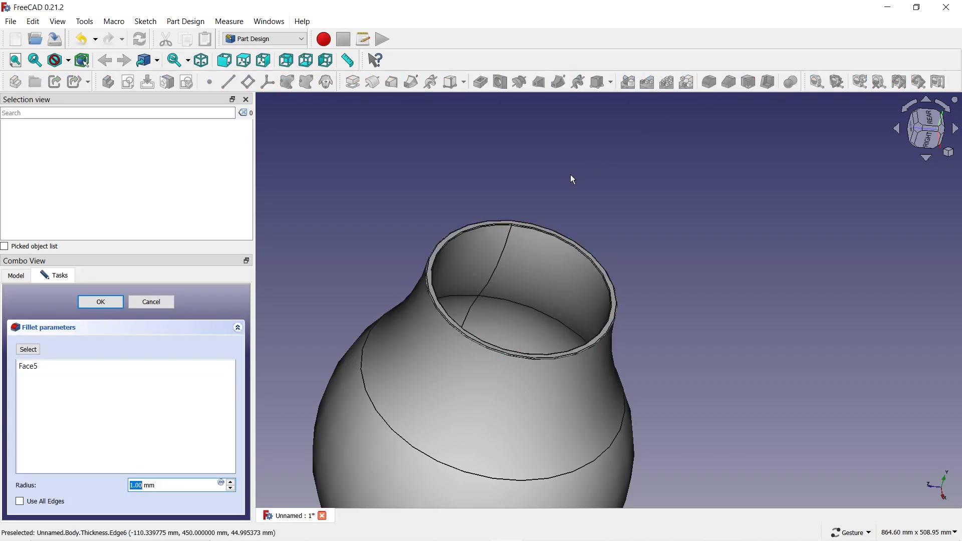
click(231, 483)
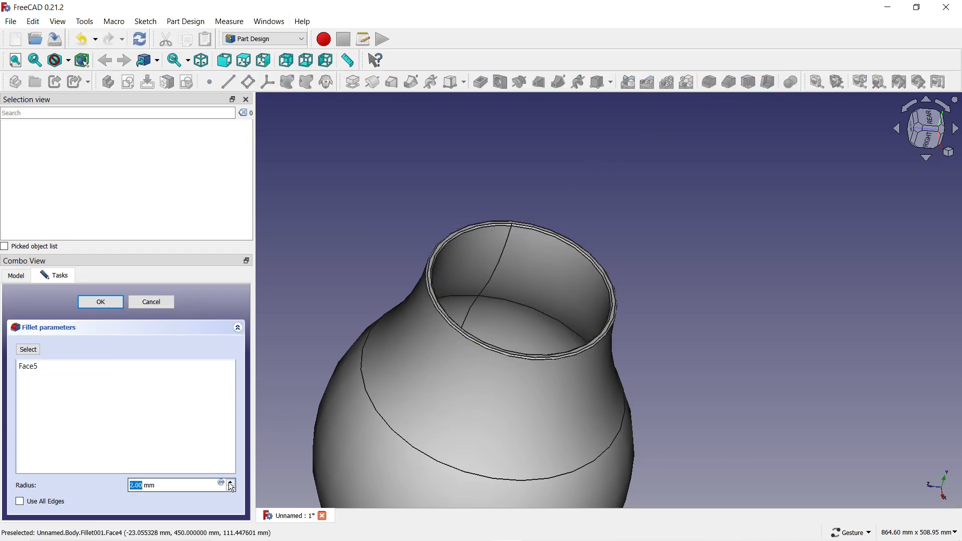
click(231, 483)
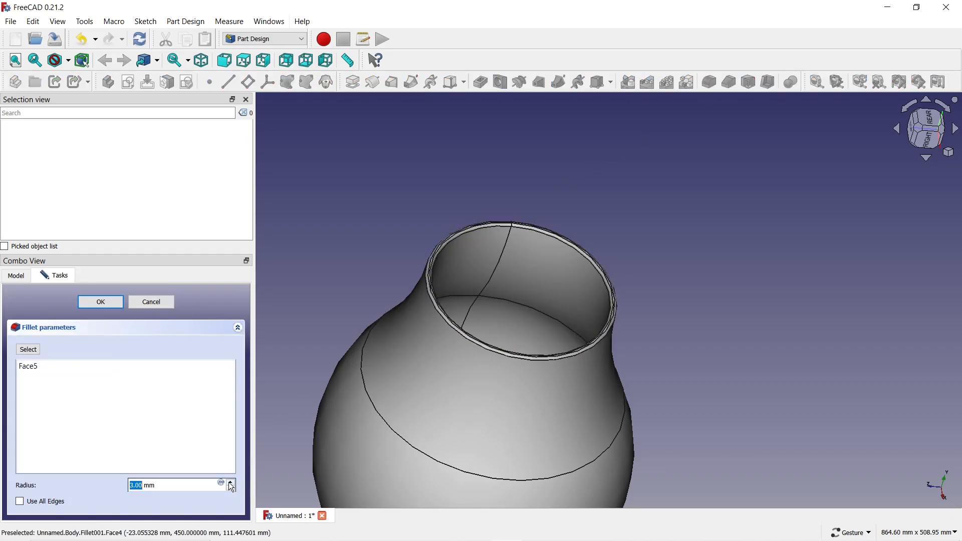
scroll(453, 243, up, 6)
scroll(465, 248, down, 7)
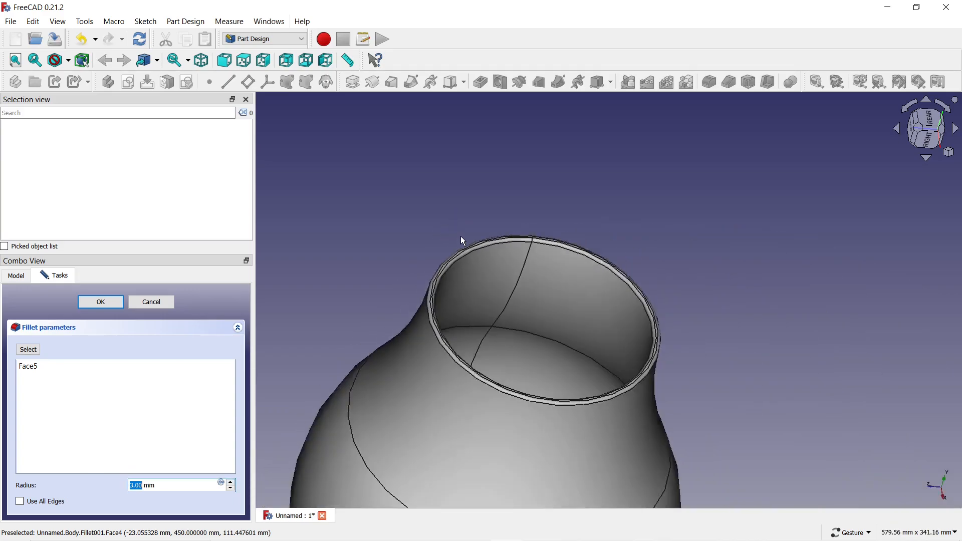
click(98, 303)
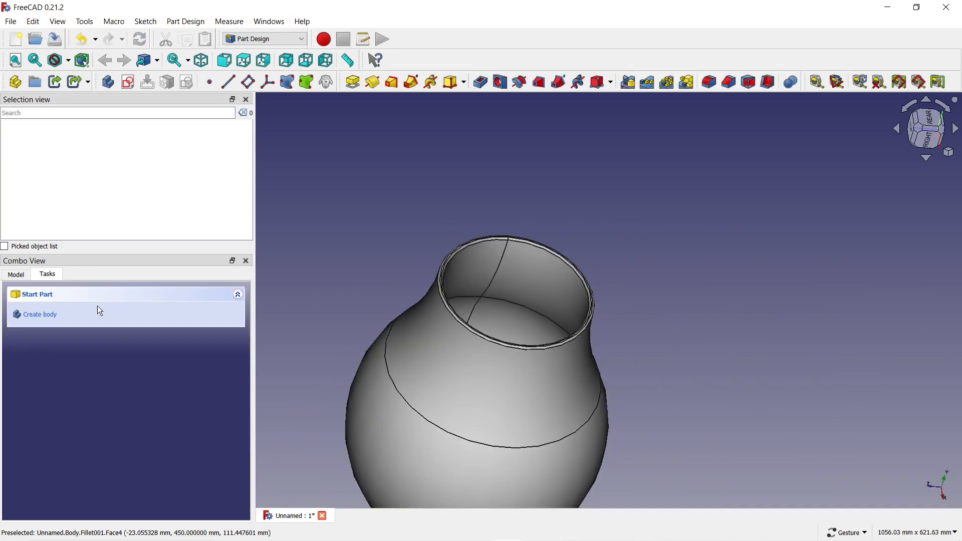
Open the appearance settings of the whole body and set its display mode to Shaded
click(23, 282)
click(50, 302)
right_click(50, 302)
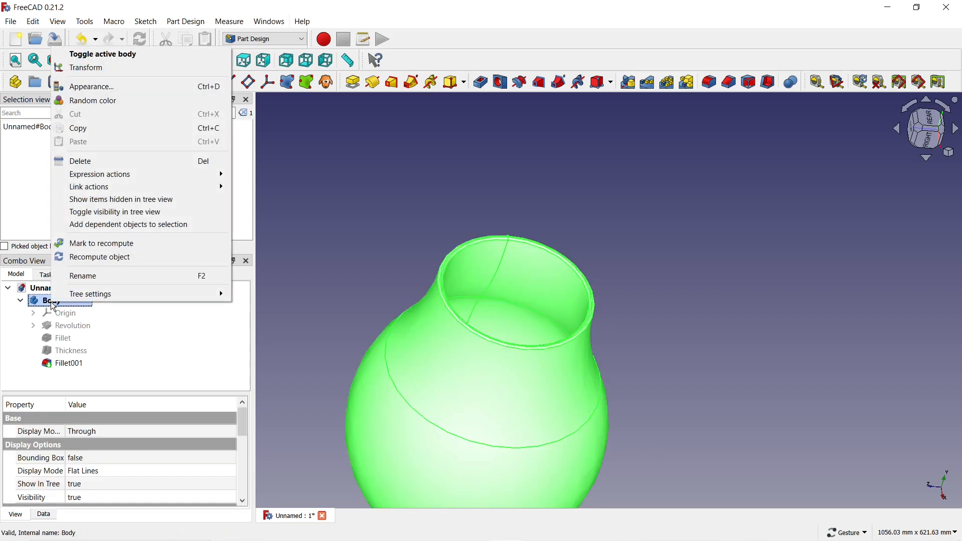
click(100, 86)
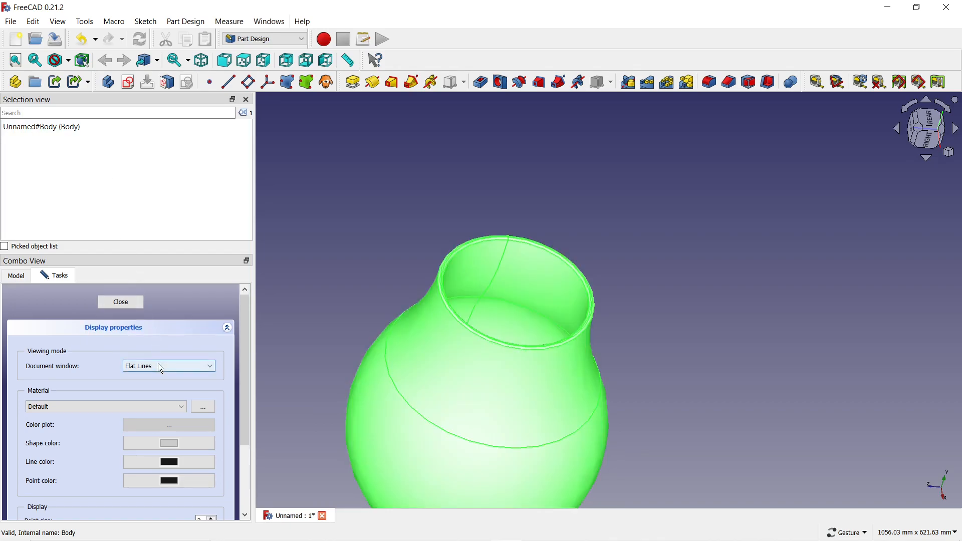
click(159, 367)
click(157, 382)
Give the body the Stone material, close the display properties and deselect the body to inspect the vase
click(143, 401)
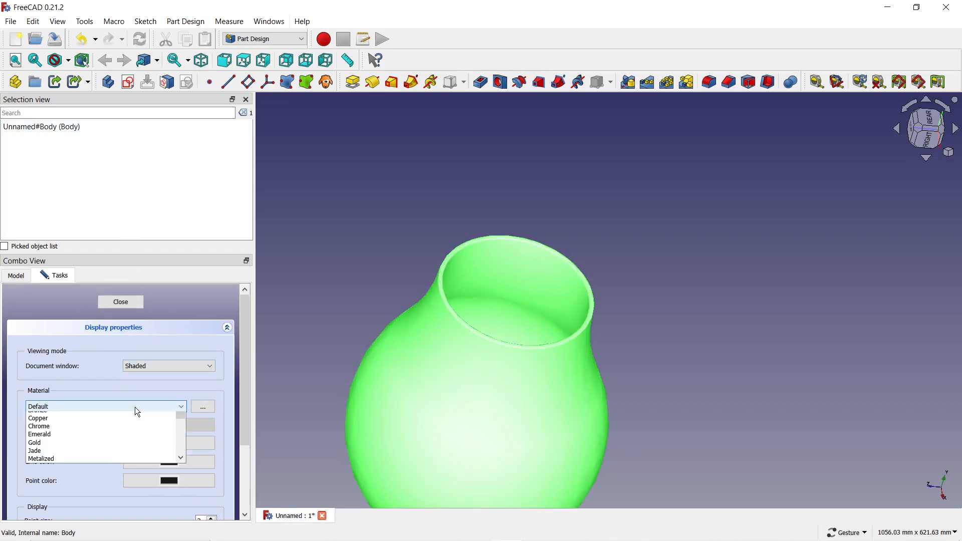
scroll(96, 453, down, 4)
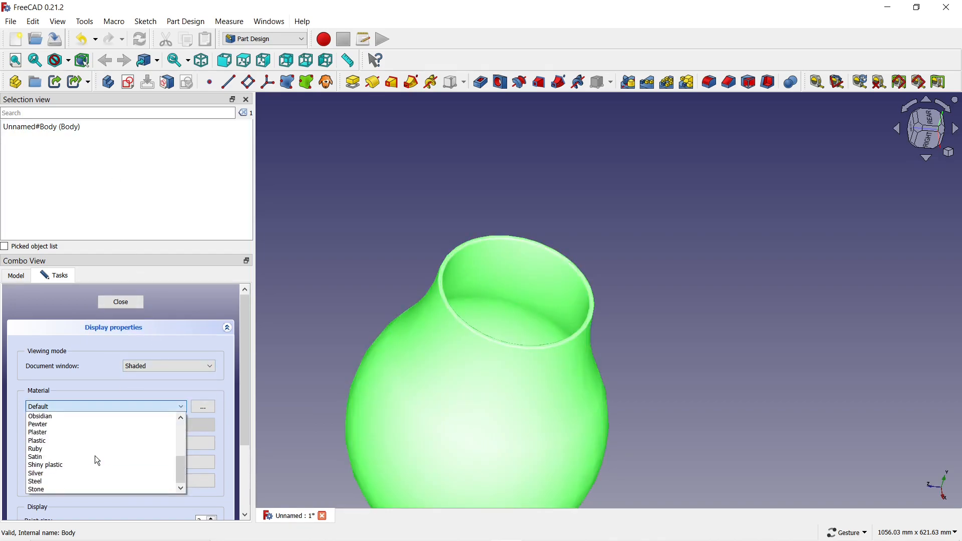
click(68, 488)
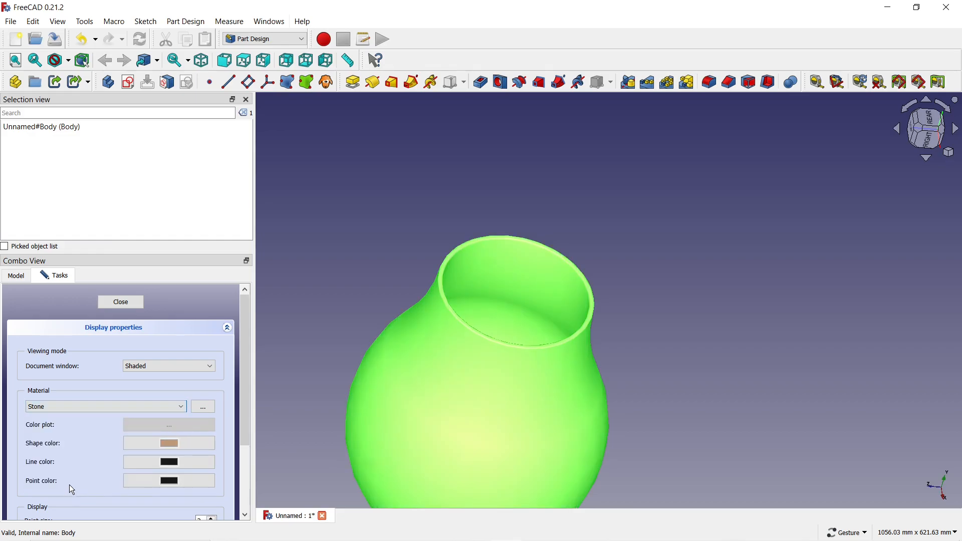
click(121, 303)
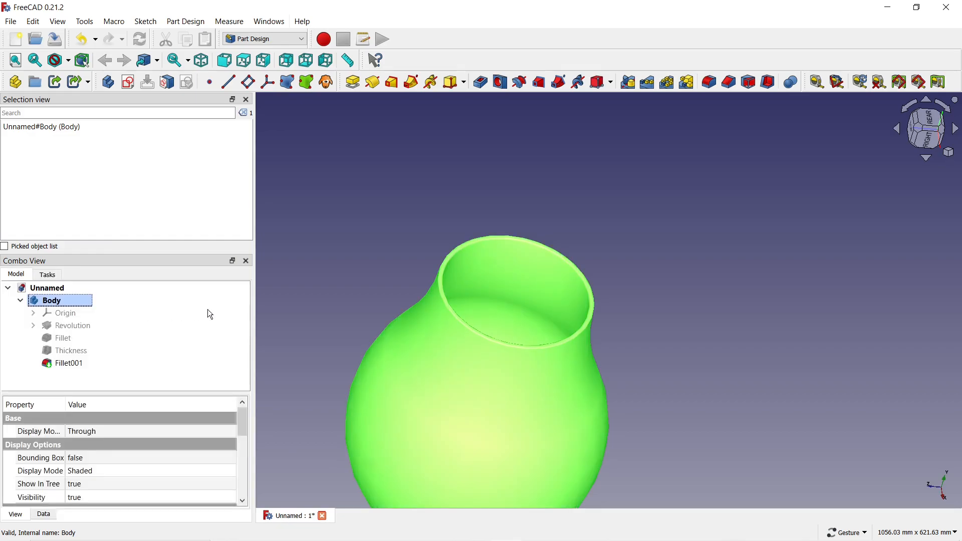
click(318, 294)
scroll(382, 244, down, 3)
drag(626, 344, 427, 350)
drag(717, 161, 575, 168)
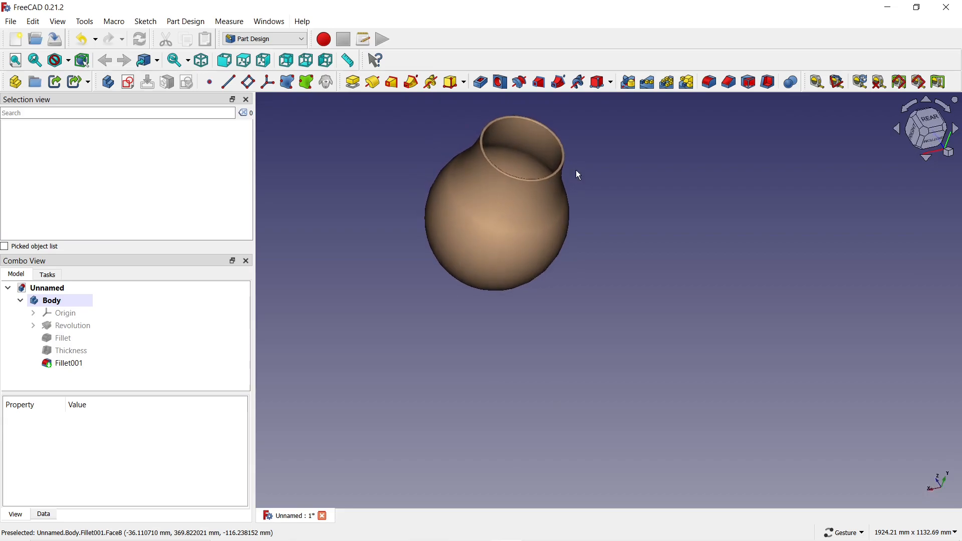